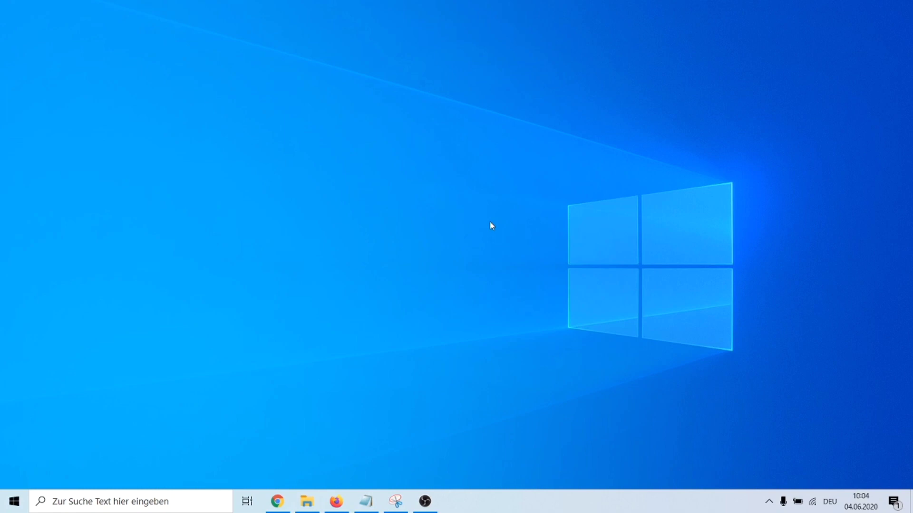
- Open the Schriftarten page of the Windows personalization settings
key(super+i)
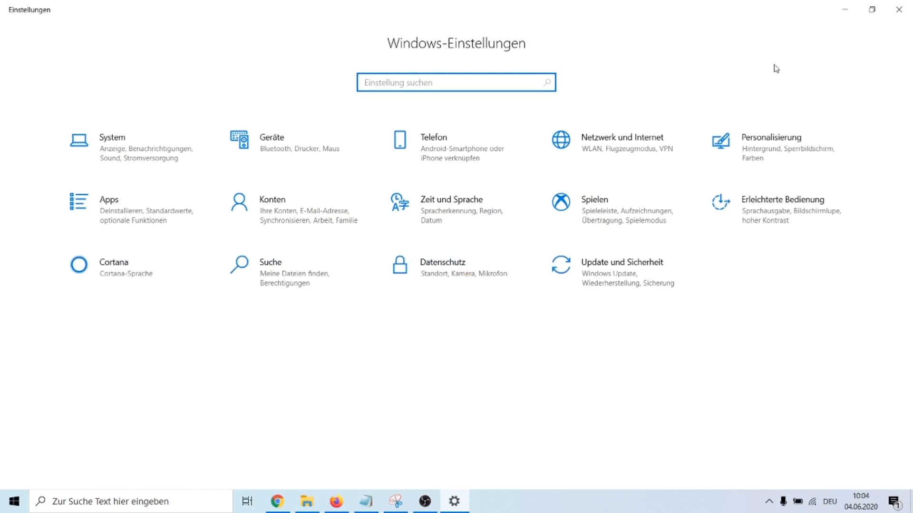
click(769, 149)
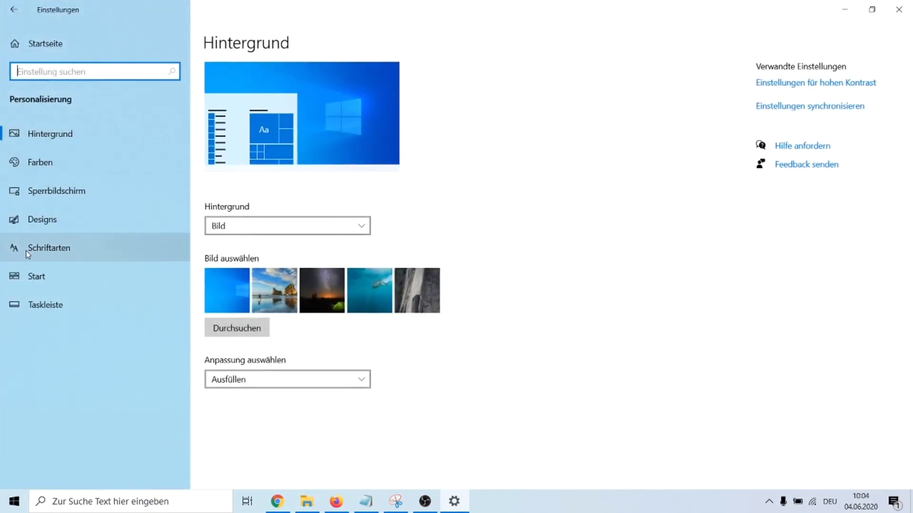
click(58, 250)
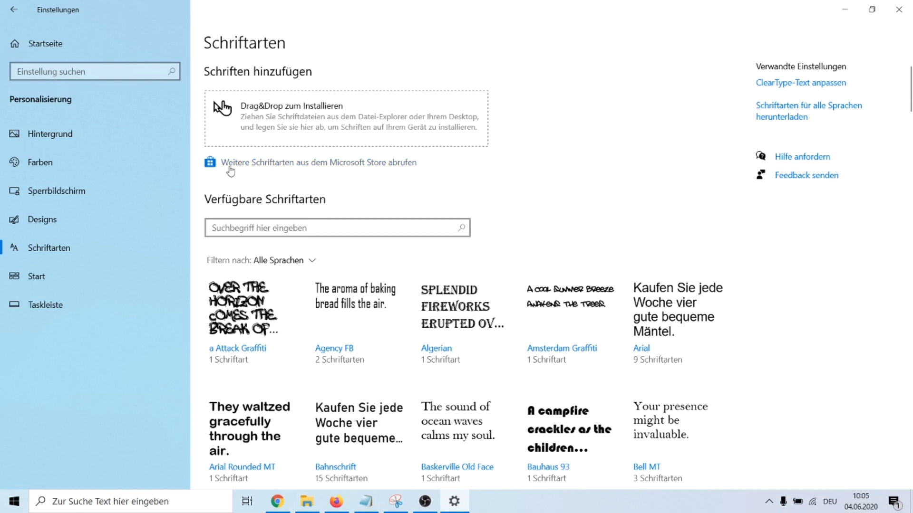
- View the Buxton Sketch and Arial Nova font pages in the Microsoft Store, and return to the font settings
click(314, 163)
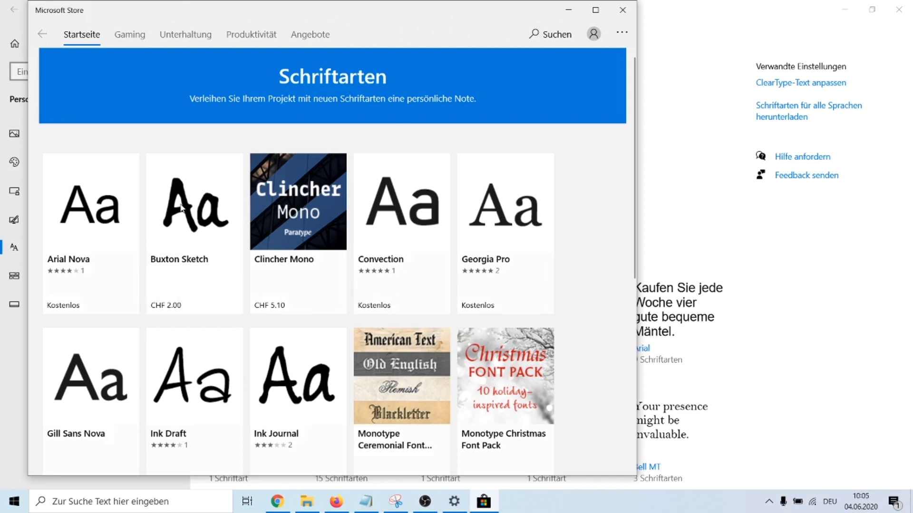
click(181, 208)
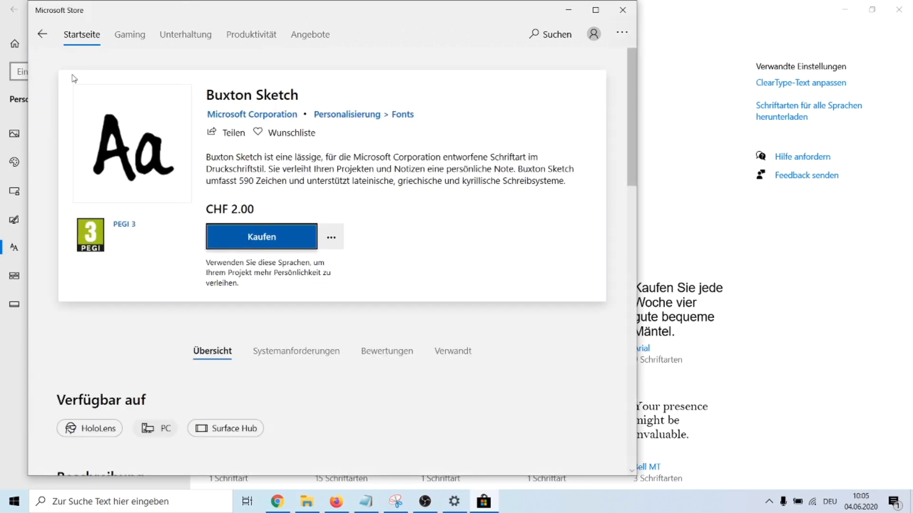
click(37, 38)
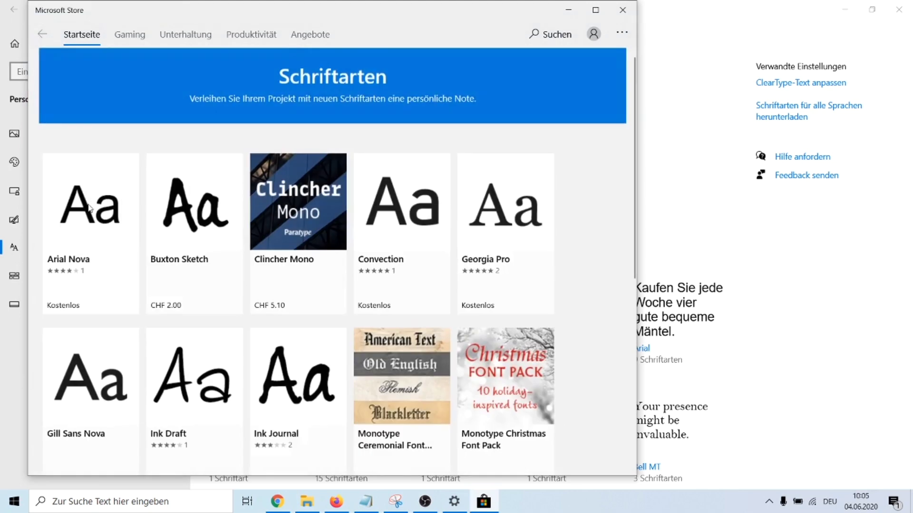
click(90, 209)
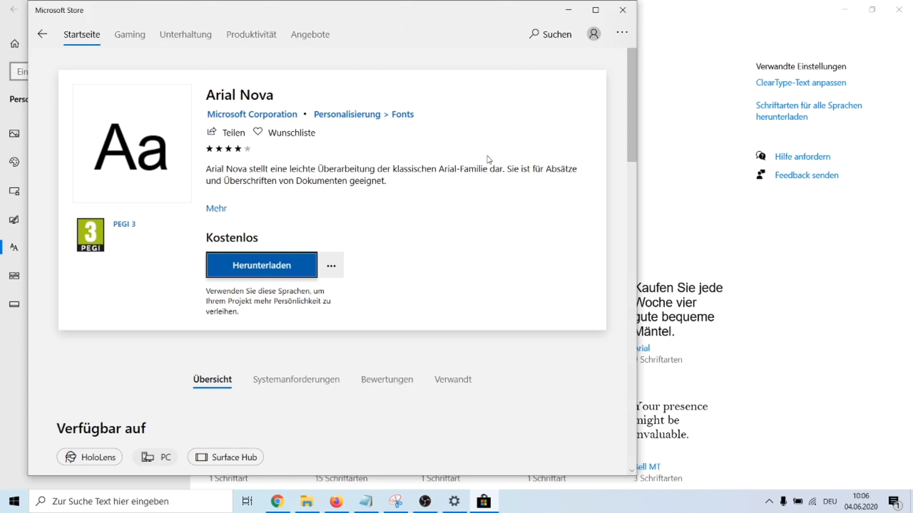
click(632, 13)
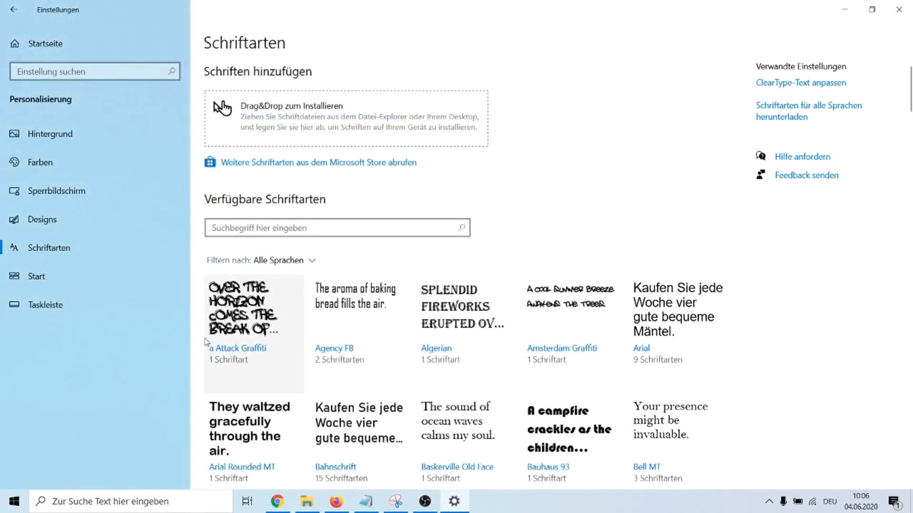
- Switch to Word and create a blank document
click(121, 504)
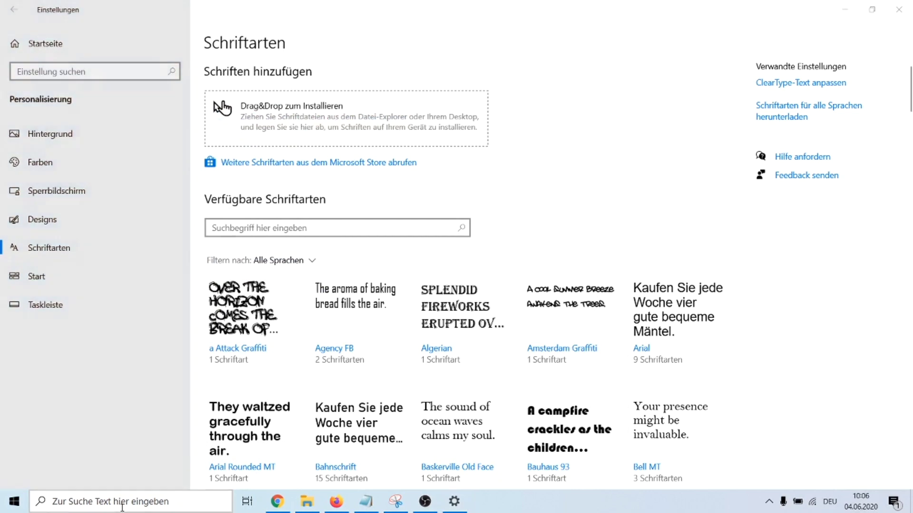
text(word)
key(Return)
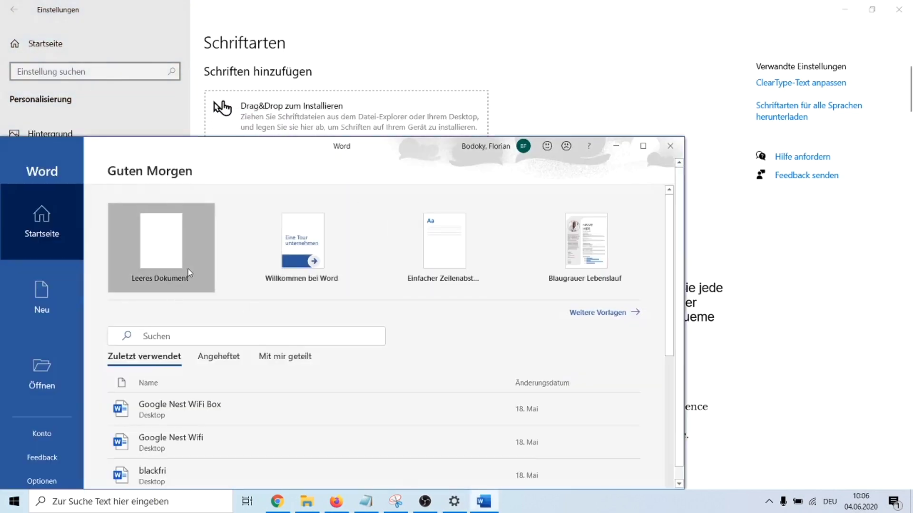
click(187, 269)
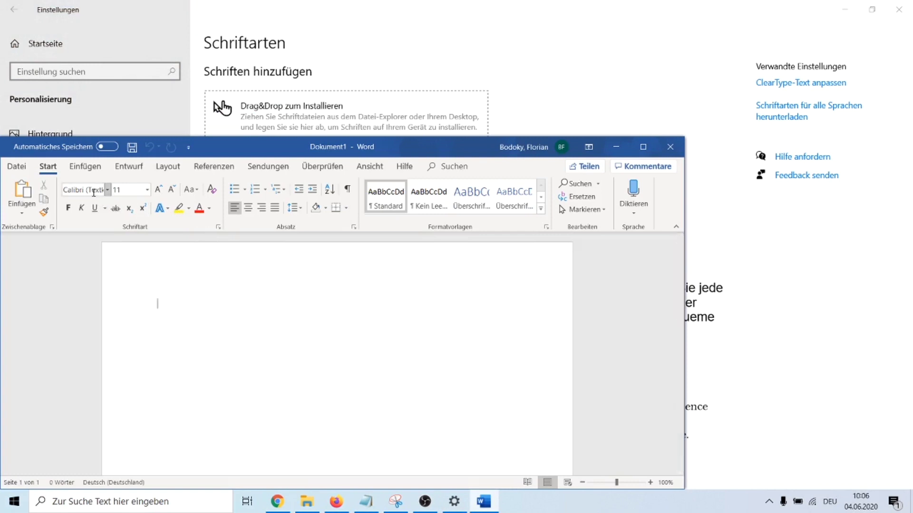
- Try the Amsterdam Graffiti font on a short sample text and close the document without saving
click(95, 191)
text(Amsterdam ()
key(Return)
text(asd)
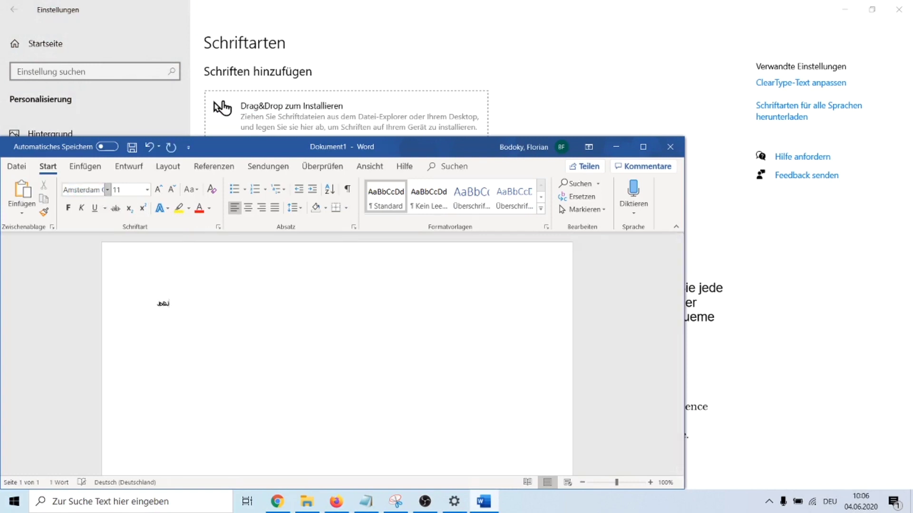
click(671, 147)
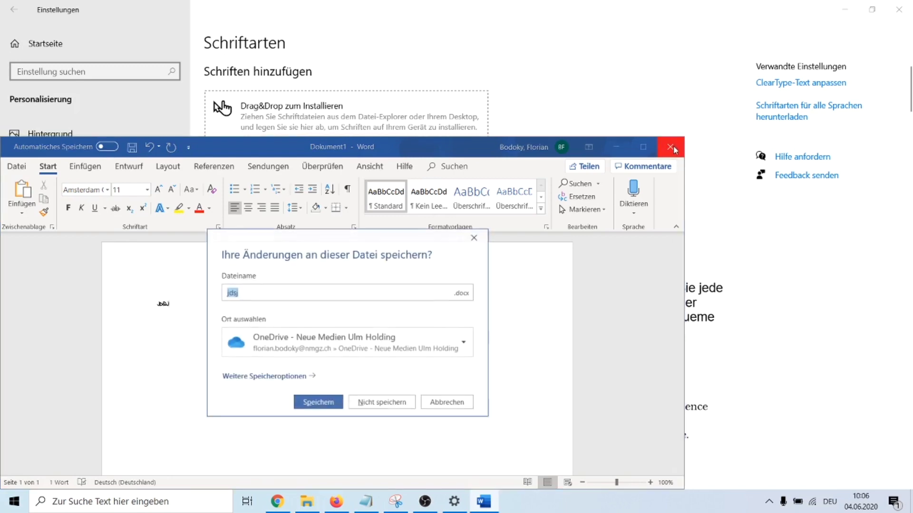
click(382, 404)
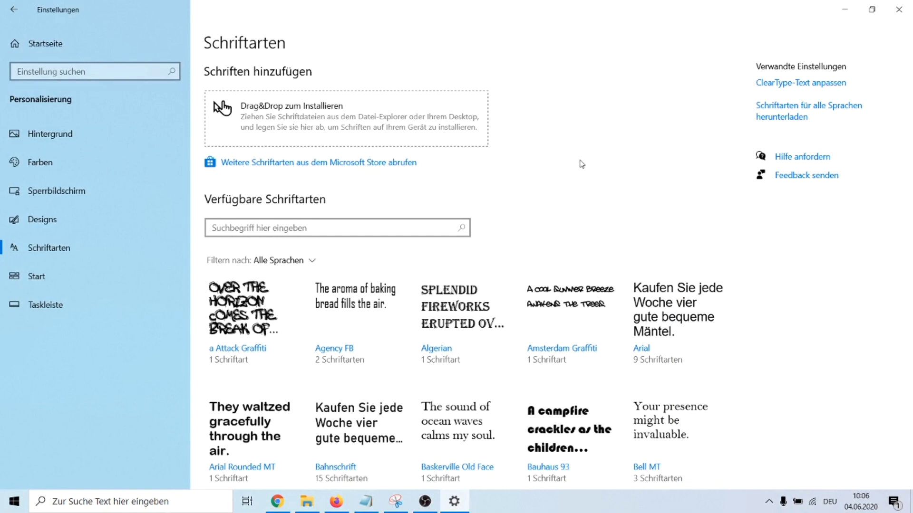
- Arrange the font settings and File Explorer side by side, and open the jacksilver folder inside Fonts
drag(608, 6, 3, 266)
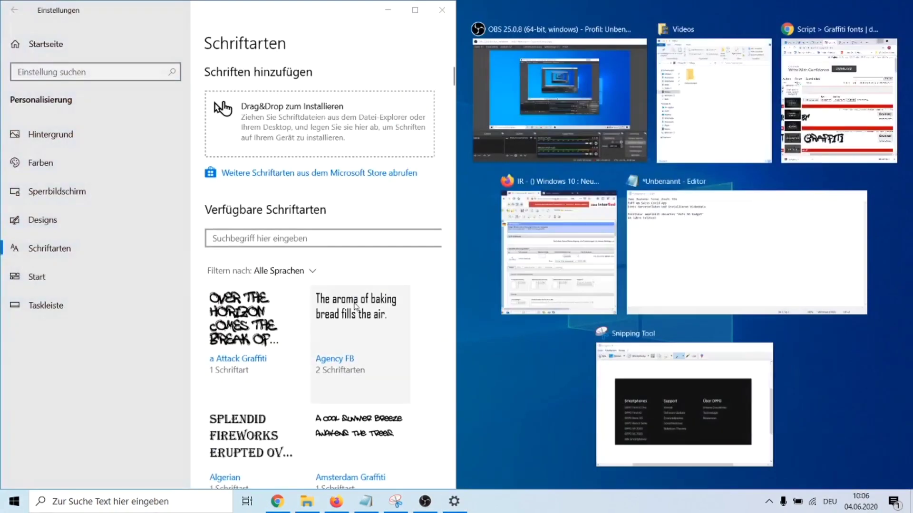
click(721, 100)
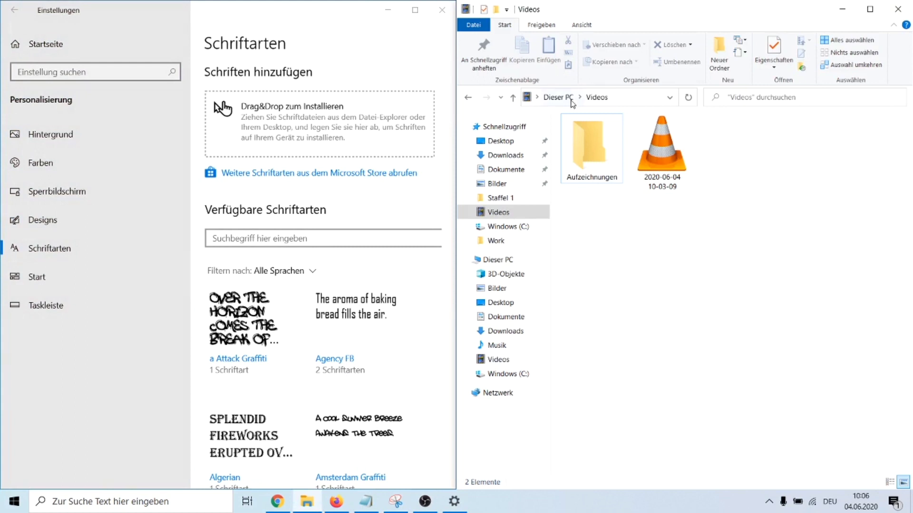
click(626, 97)
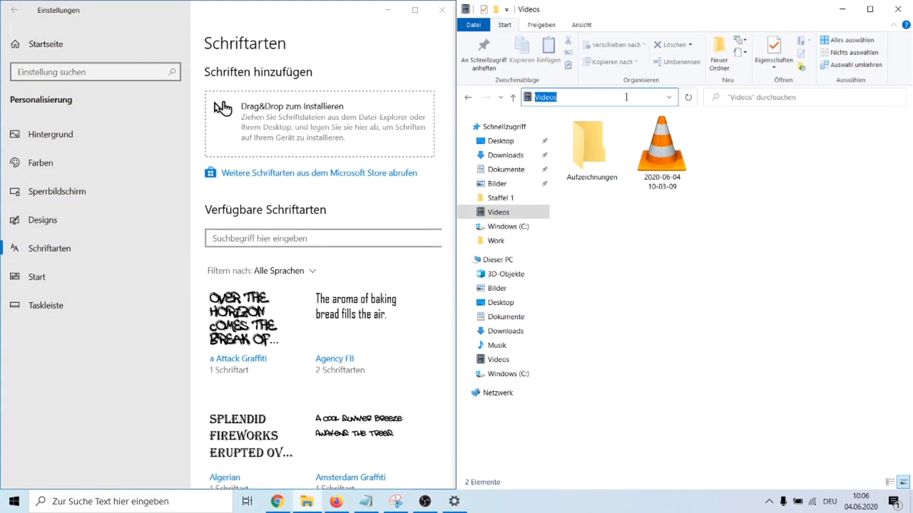
key(BackSpace)
text(fo)
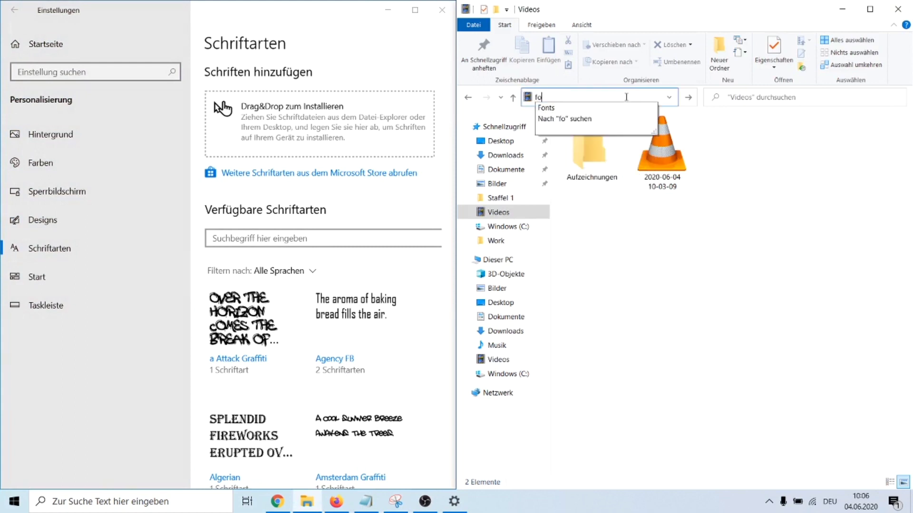
text(nts)
key(Return)
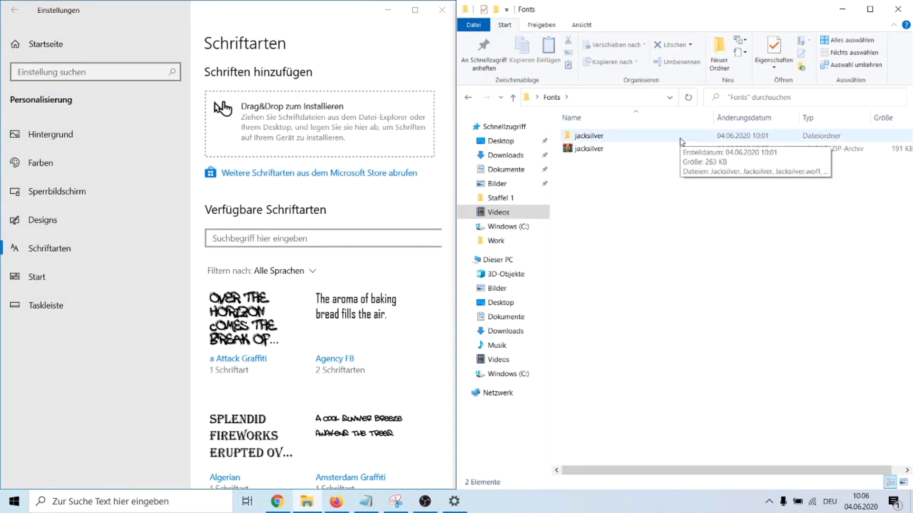
double_click(605, 138)
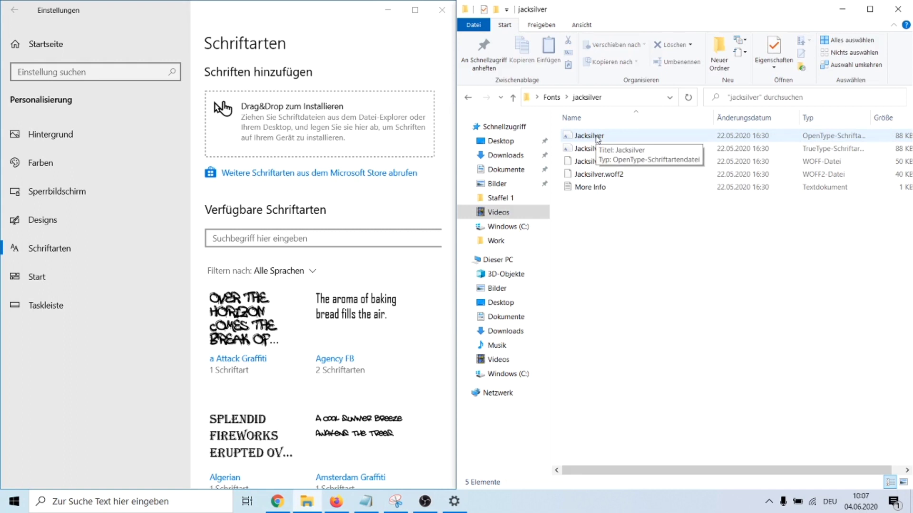
- Install the Jacksilver OpenType font file through the font settings, replacing the installed version
drag(598, 138, 381, 128)
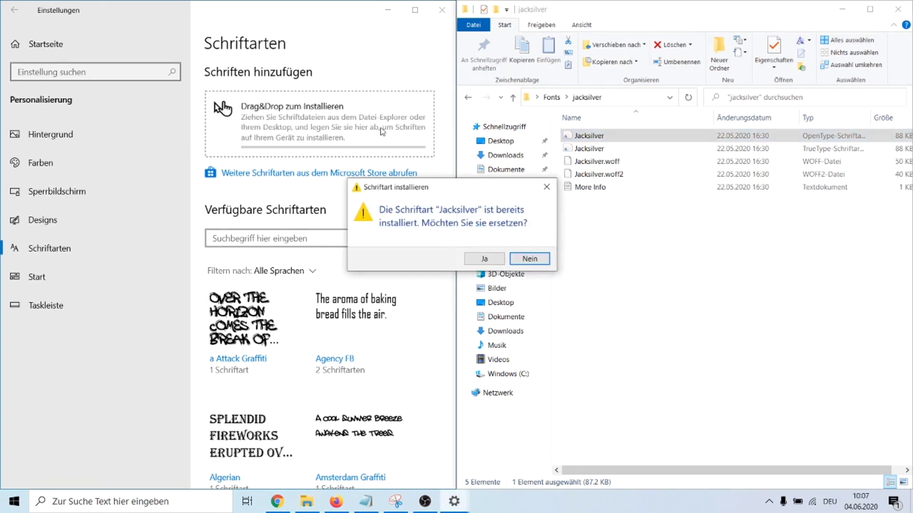
click(490, 259)
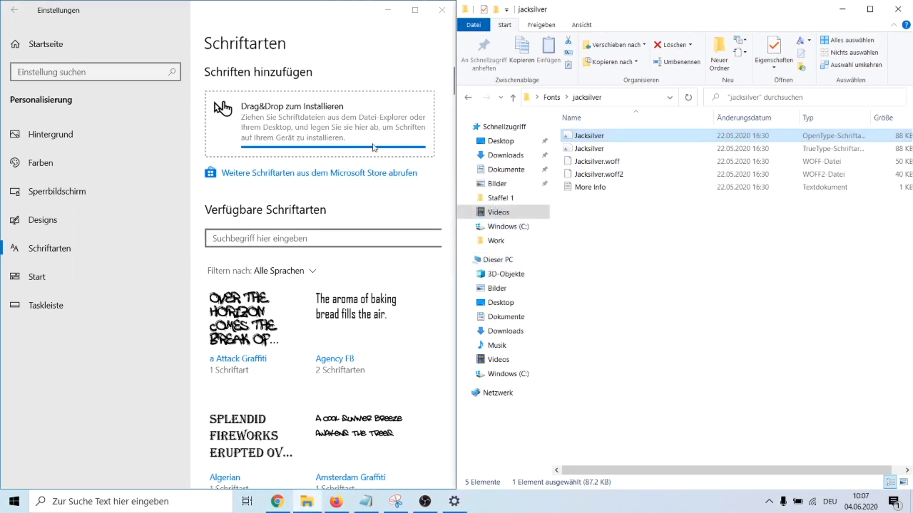
- Search the available fonts for "jack"
click(375, 235)
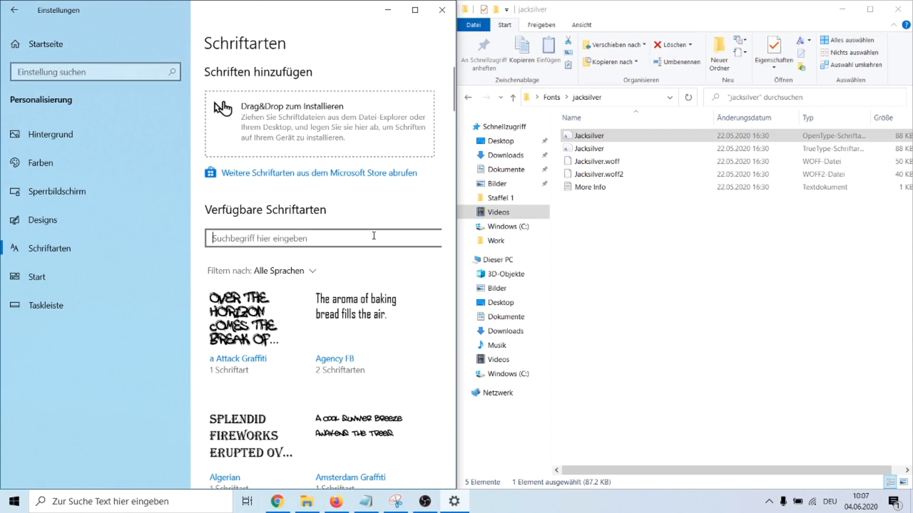
mouse_move(428, 505)
text(jack)
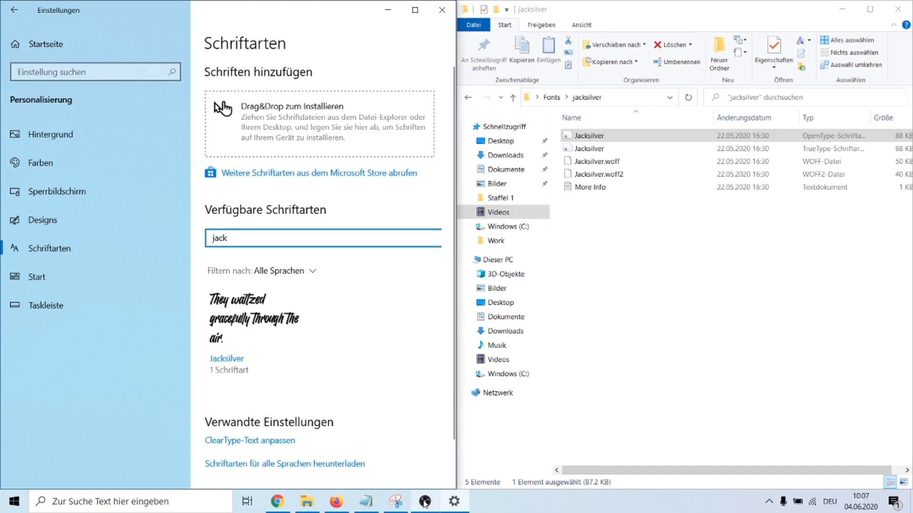